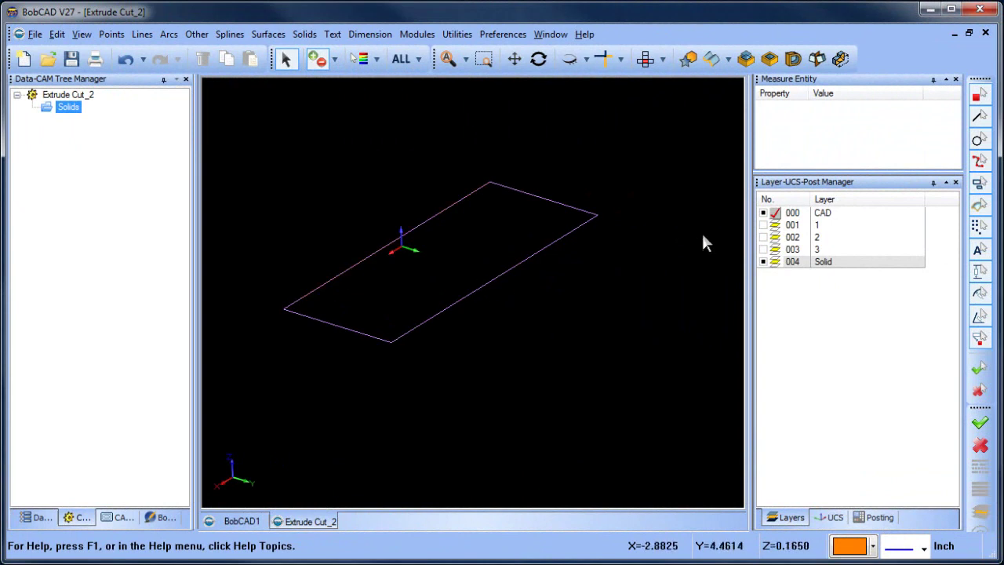
# Briefly show then hide layers 001–003, and make layer 004 Solid the current layer
pyautogui.click(764, 225)
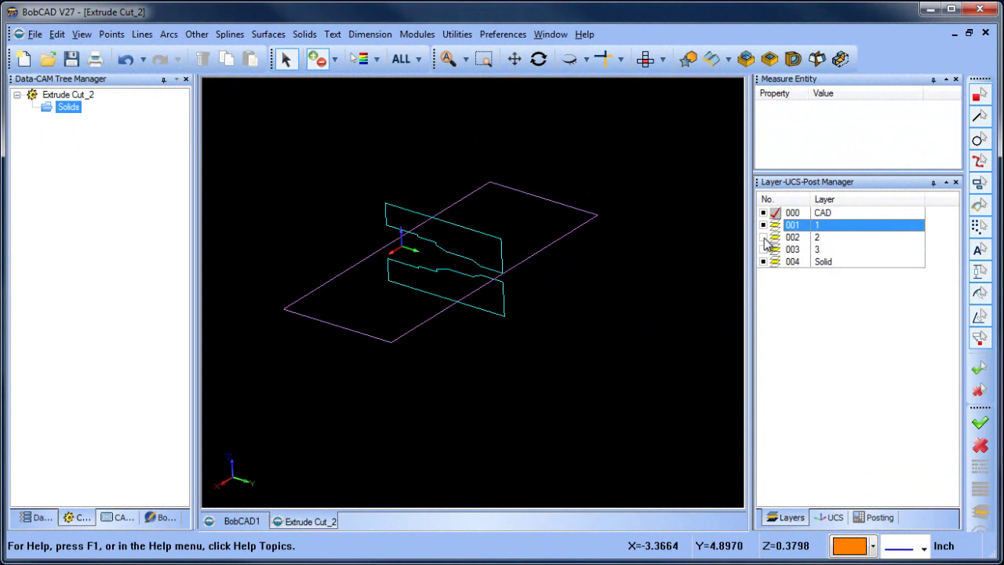
pyautogui.click(765, 239)
pyautogui.click(765, 250)
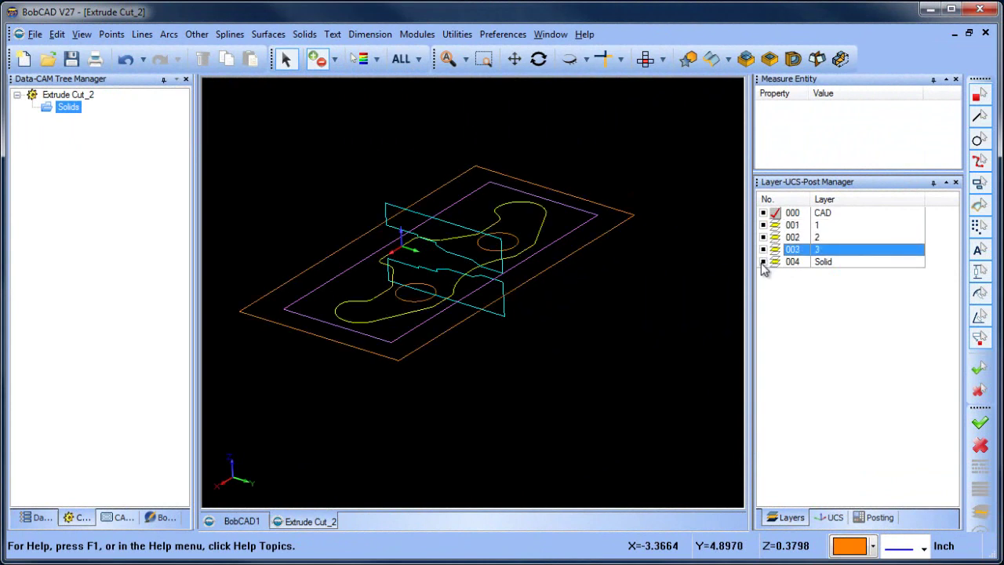
pyautogui.click(763, 249)
pyautogui.click(765, 238)
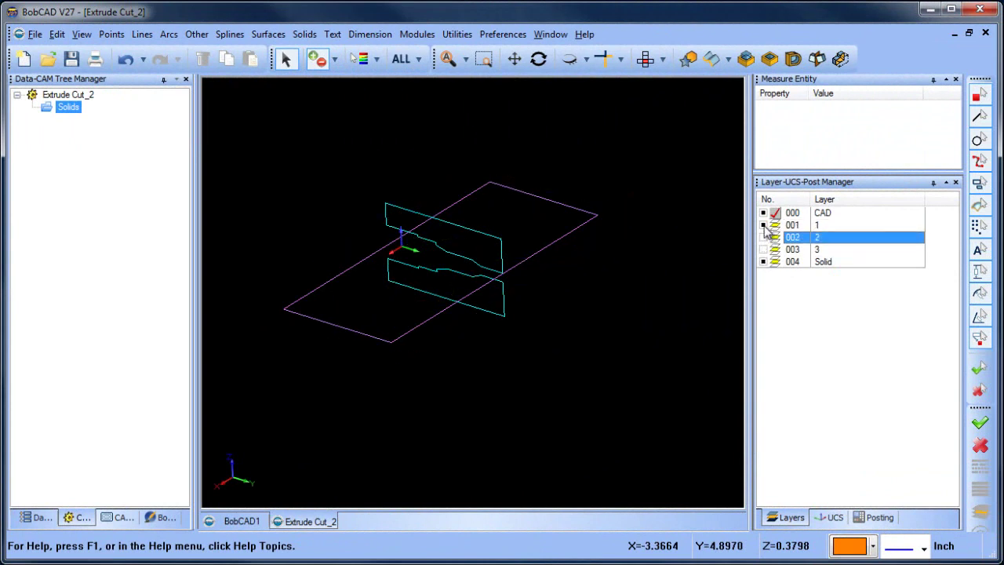
pyautogui.click(764, 226)
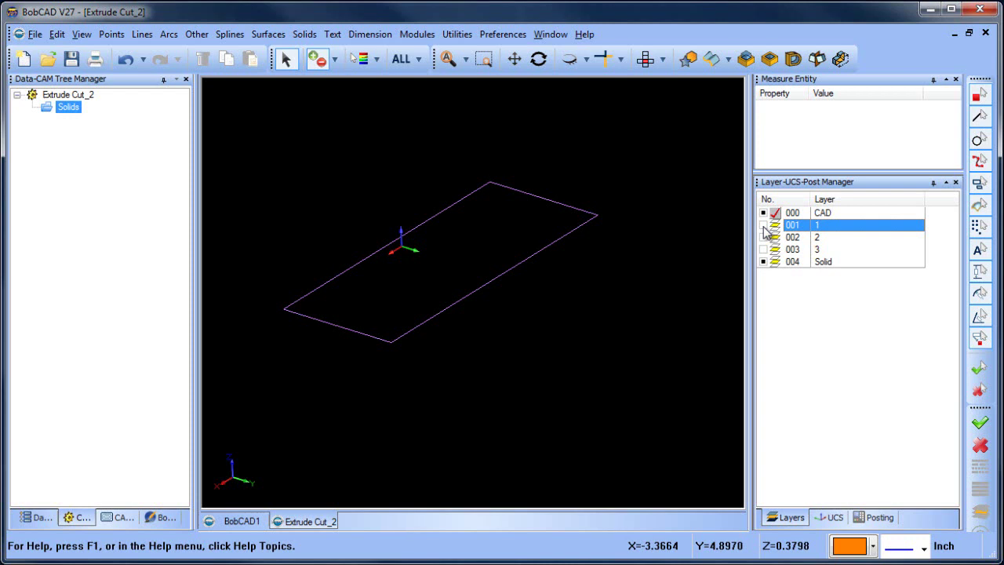
pyautogui.click(776, 262)
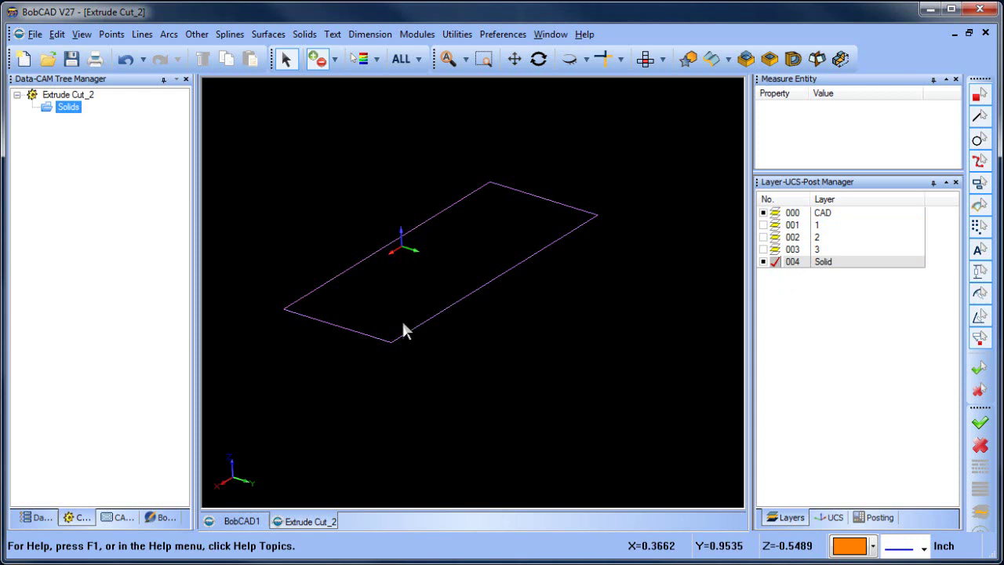
pyautogui.moveTo(406, 329); pyautogui.dragTo(672, 144, button='middle')
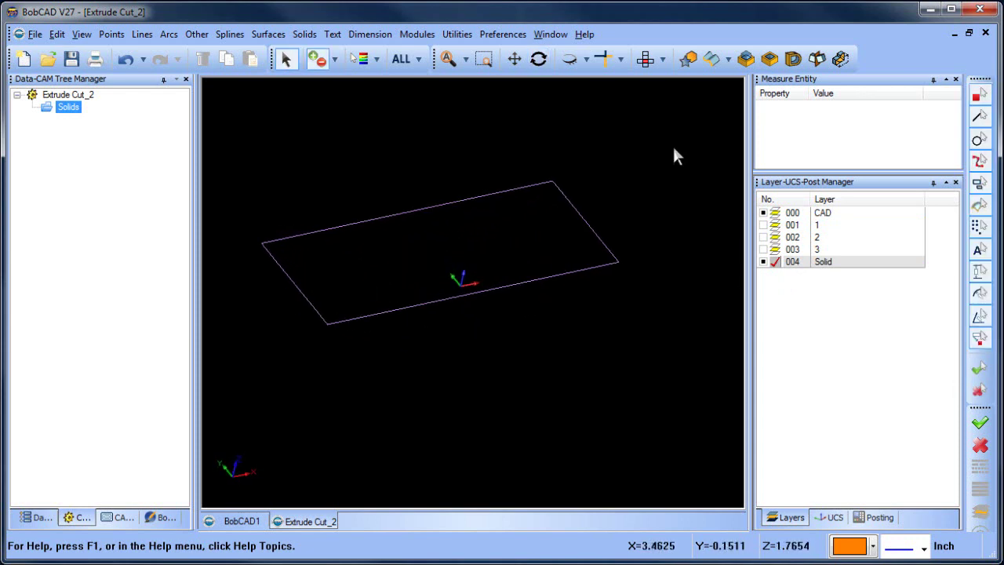
# Extrude the rectangle with Extrude Curves, setting both distances to 0.375
pyautogui.click(710, 63)
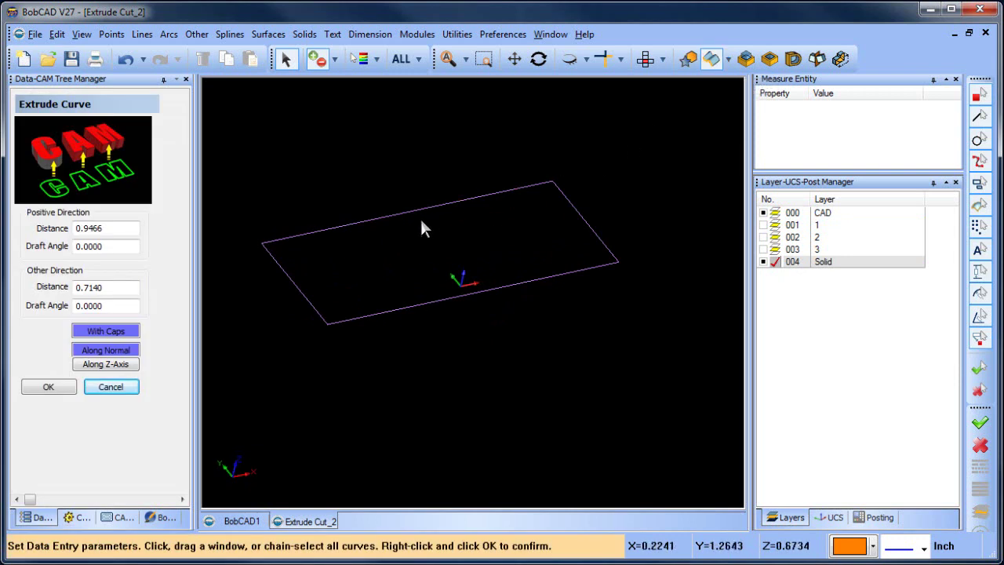
pyautogui.click(393, 215)
pyautogui.rightClick(355, 183)
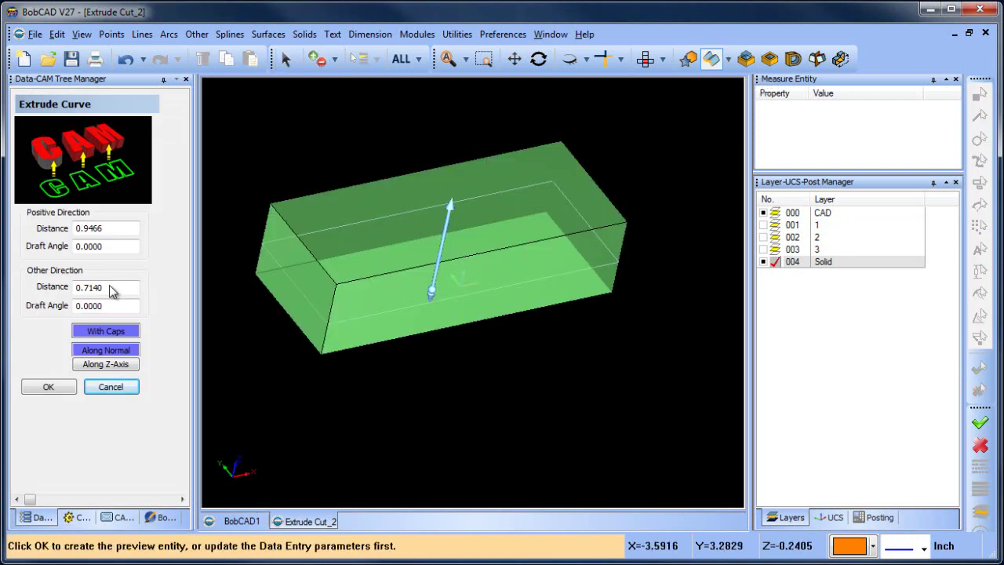
pyautogui.doubleClick(125, 227)
pyautogui.write('.375')
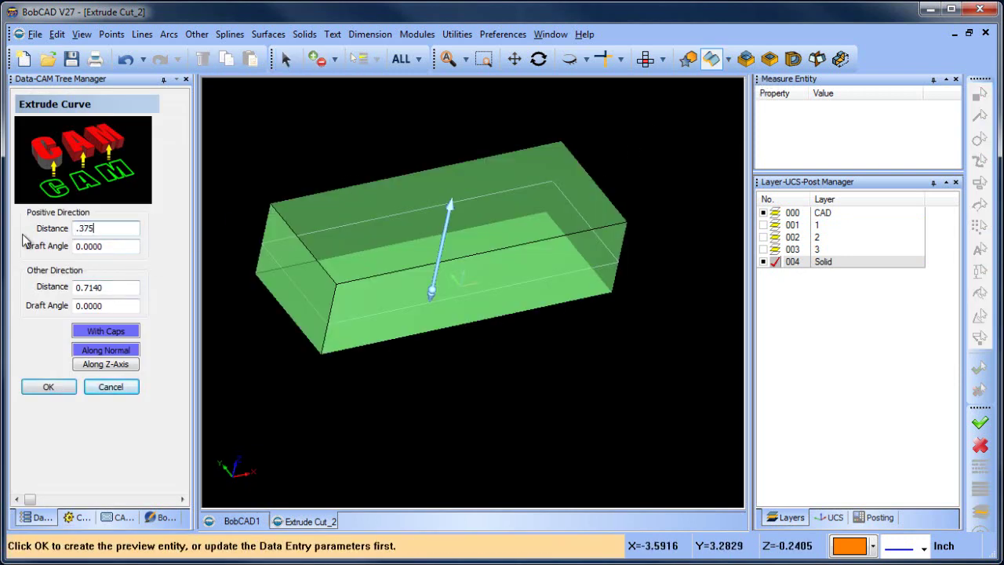
pyautogui.press('Tab')
pyautogui.press('Tab')
pyautogui.write('.')
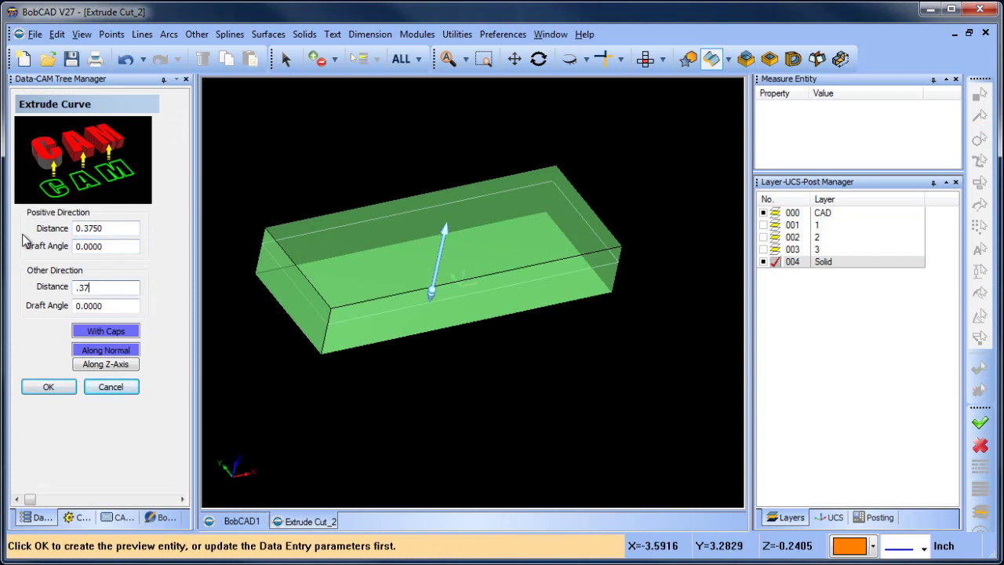
pyautogui.write('375')
pyautogui.press('Tab')
# Create the 0.375 solid block and hide the 000 CAD layer
pyautogui.moveTo(549, 352); pyautogui.dragTo(522, 306, button='middle')
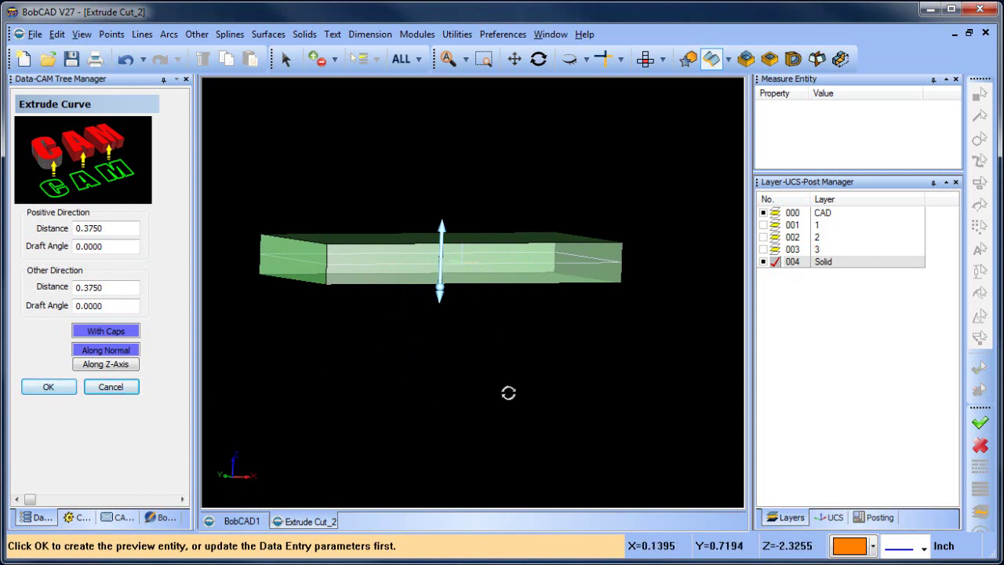
pyautogui.moveTo(510, 393); pyautogui.dragTo(534, 329, button='middle')
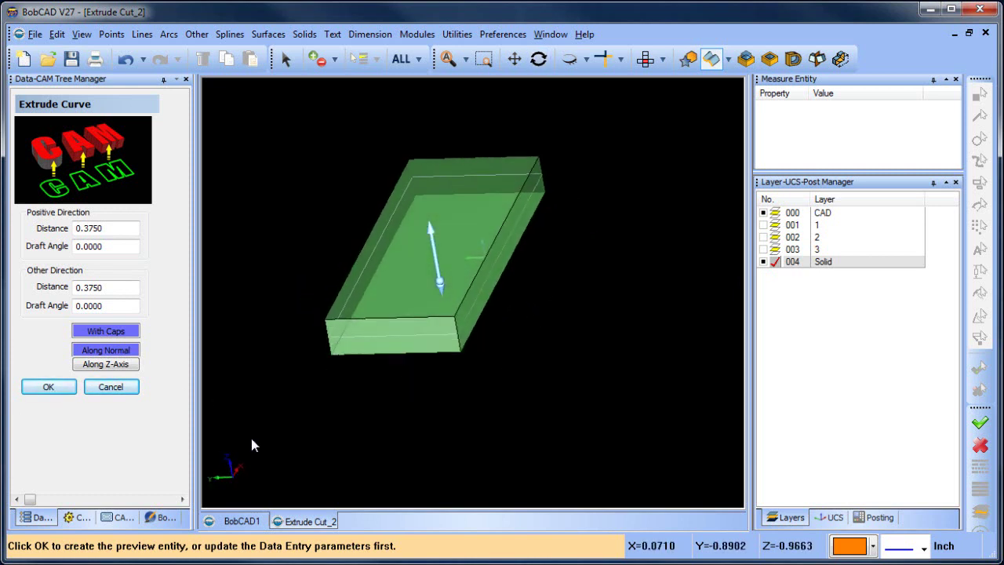
pyautogui.click(63, 390)
pyautogui.moveTo(572, 365); pyautogui.dragTo(585, 181, button='middle')
pyautogui.click(763, 214)
# Turn on layer 001, check the groove profile from the Right view, then orbit back to isometric
pyautogui.click(765, 226)
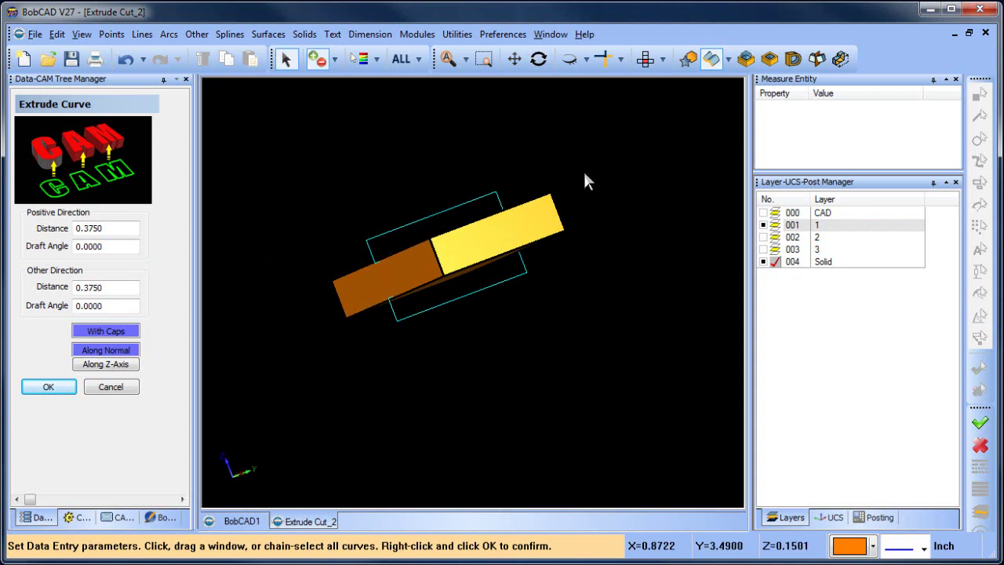
pyautogui.click(662, 59)
pyautogui.click(675, 145)
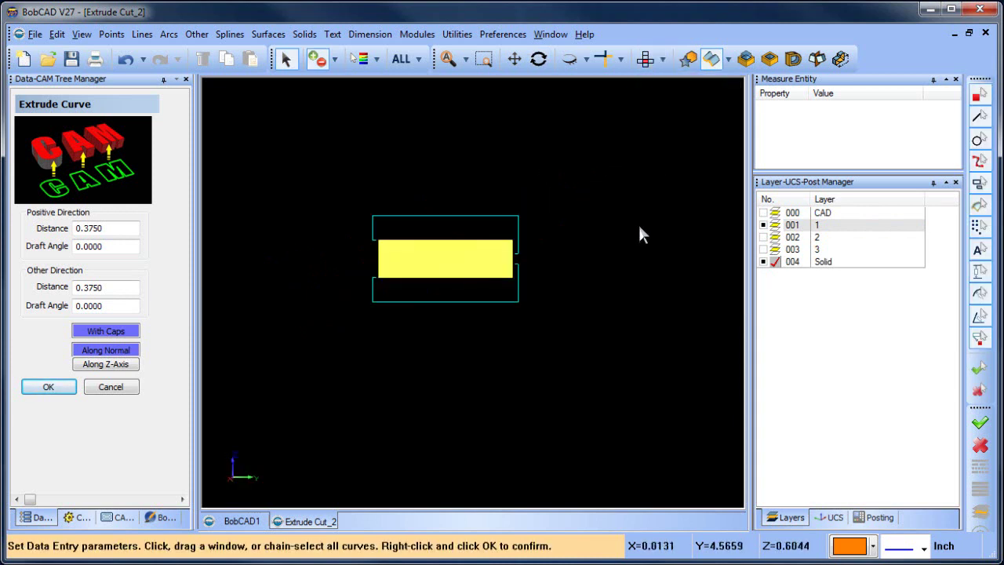
pyautogui.click(384, 233)
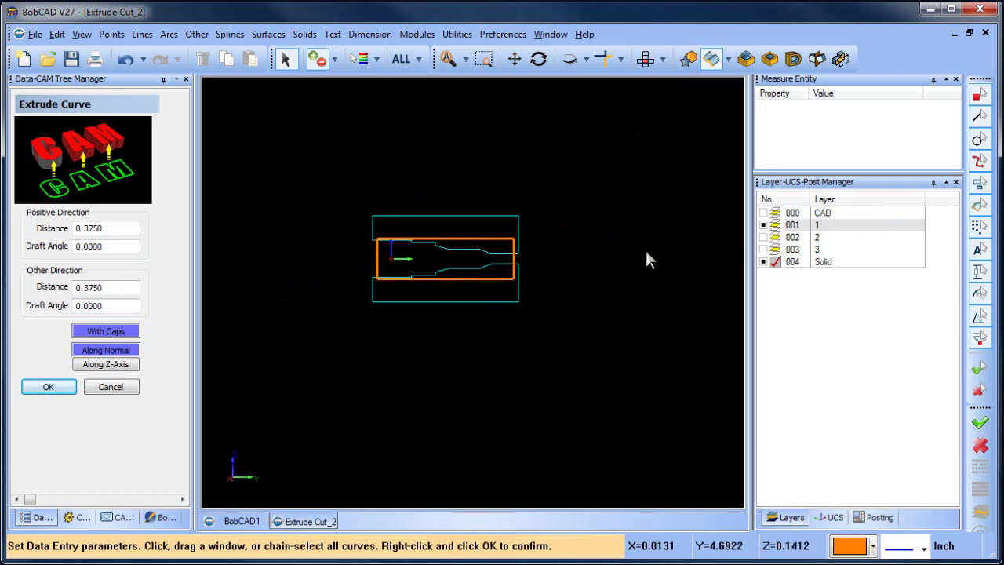
pyautogui.moveTo(437, 353); pyautogui.dragTo(592, 361, button='middle')
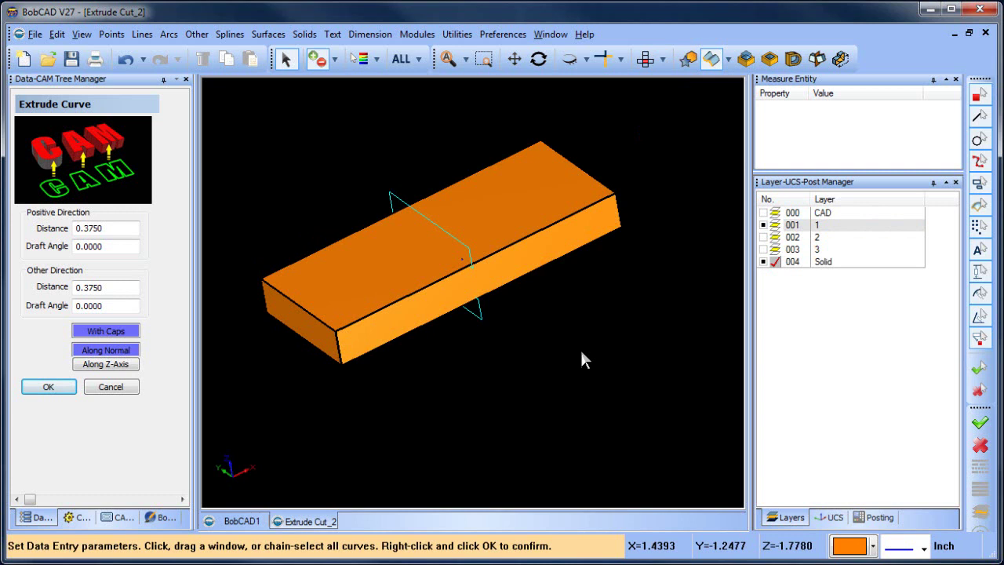
pyautogui.moveTo(570, 309)
pyautogui.mouseDown(button='middle')
pyautogui.moveTo(596, 301)
pyautogui.moveTo(561, 303)
pyautogui.moveTo(578, 342)
pyautogui.moveTo(569, 306)
pyautogui.moveTo(571, 325)
pyautogui.mouseUp(button='middle')
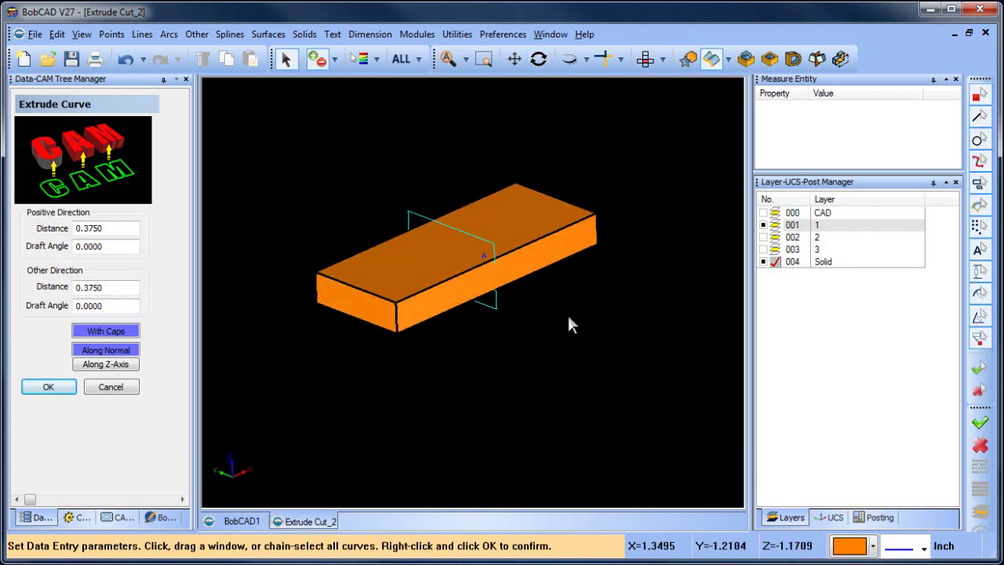
pyautogui.click(830, 518)
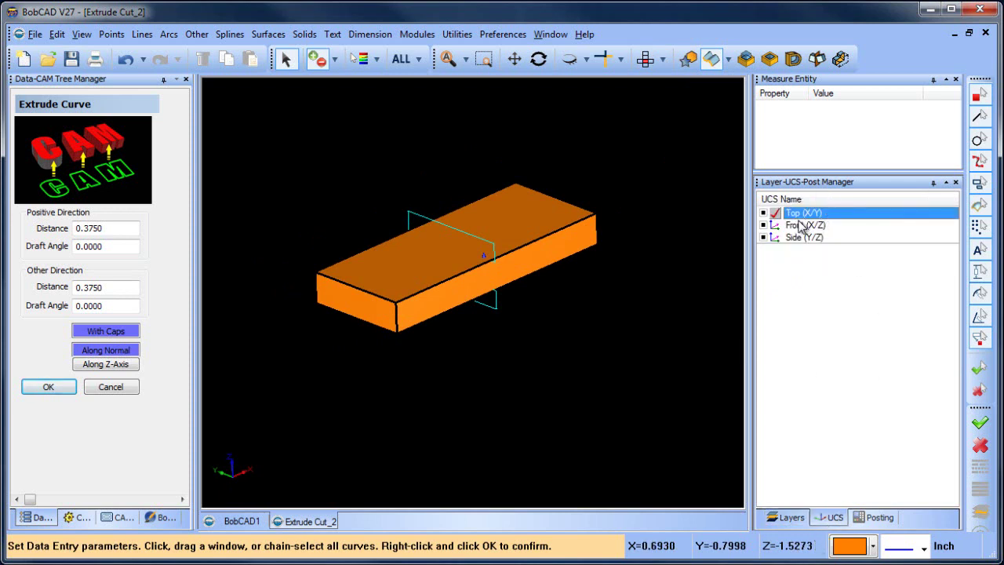
pyautogui.click(791, 518)
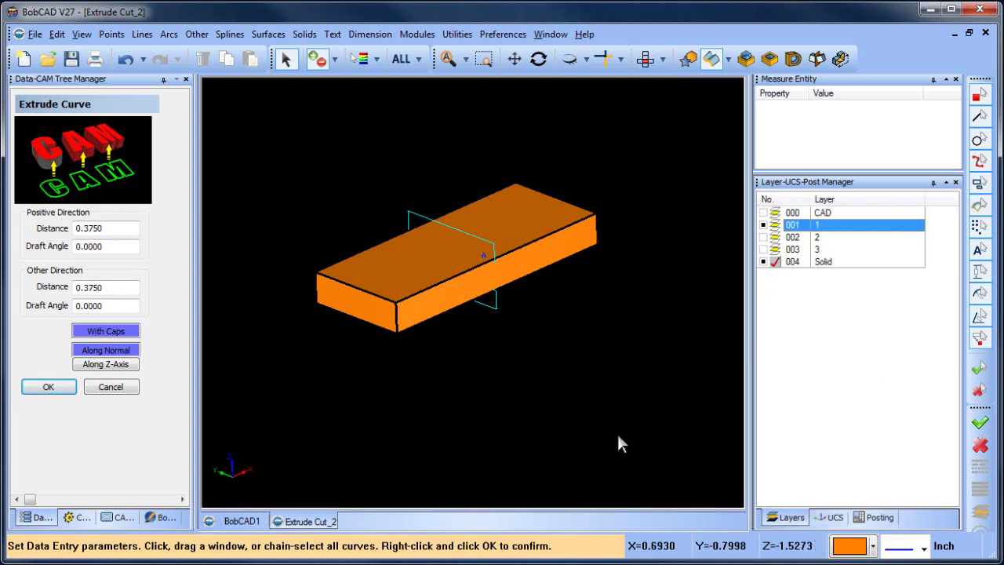
# Start an extrude cut on the groove profile and drag its depth through the block length
pyautogui.click(768, 59)
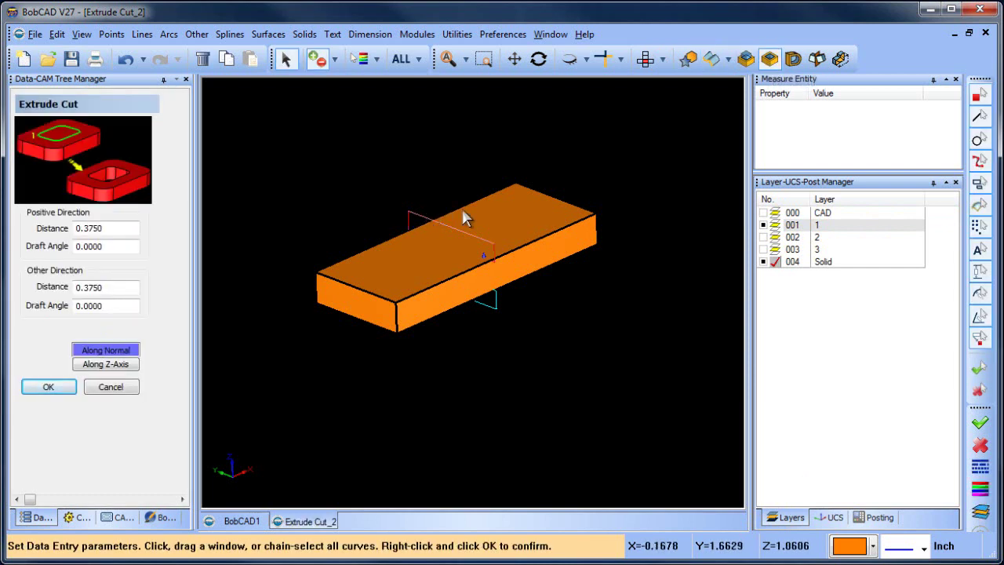
pyautogui.rightClick(605, 292)
pyautogui.click(624, 298)
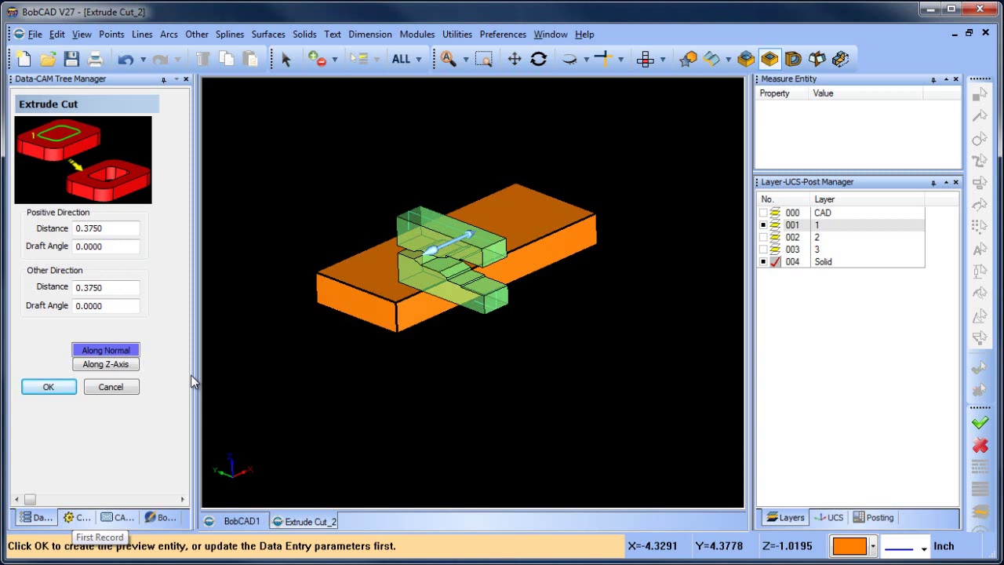
pyautogui.moveTo(435, 251); pyautogui.dragTo(350, 286)
pyautogui.moveTo(553, 355); pyautogui.dragTo(541, 363, button='middle')
pyautogui.moveTo(480, 243); pyautogui.dragTo(614, 254)
pyautogui.moveTo(455, 354); pyautogui.dragTo(502, 337, button='middle')
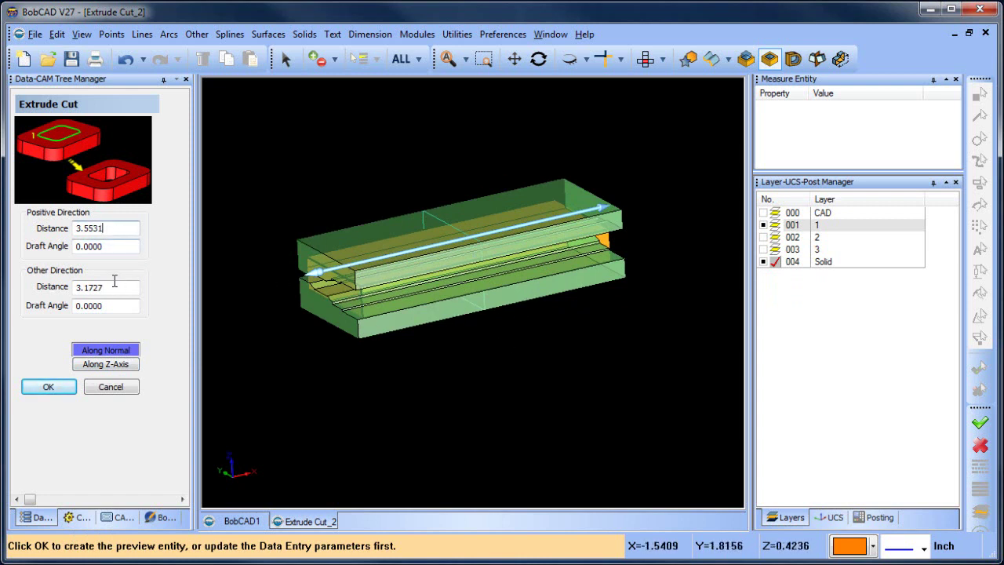
# Fine-tune the cut depths to 3.5531 and 3.2596 and apply the groove cut
pyautogui.click(122, 229)
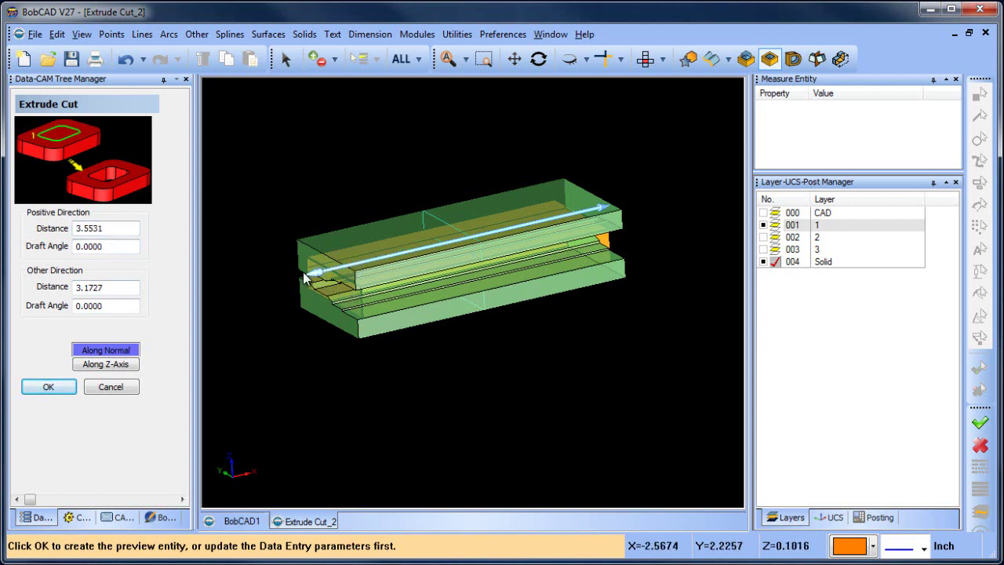
pyautogui.moveTo(306, 278)
pyautogui.mouseDown()
pyautogui.moveTo(348, 280)
pyautogui.moveTo(374, 258)
pyautogui.moveTo(394, 267)
pyautogui.moveTo(313, 273)
pyautogui.mouseUp()
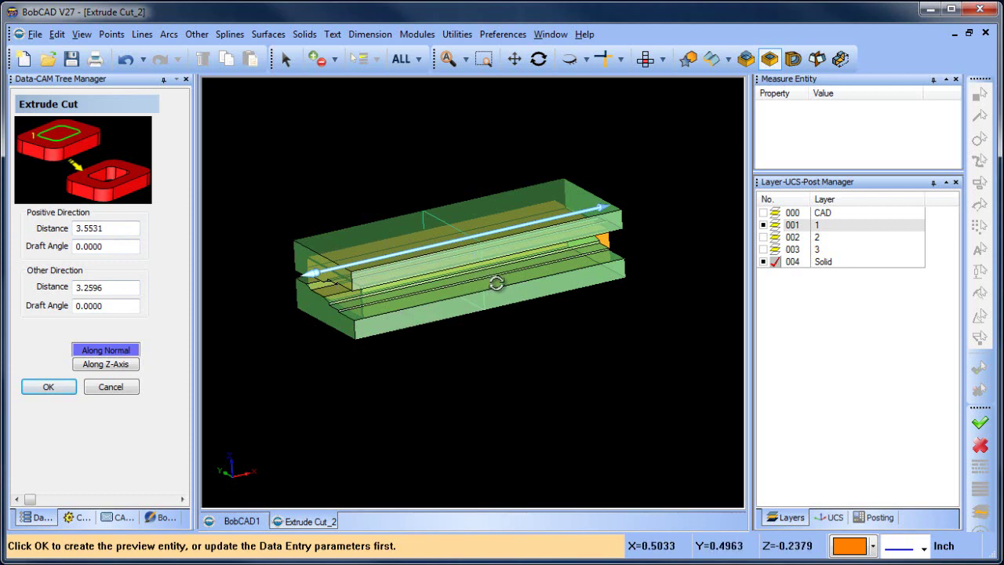
pyautogui.moveTo(496, 282)
pyautogui.mouseDown(button='middle')
pyautogui.moveTo(502, 321)
pyautogui.moveTo(465, 311)
pyautogui.moveTo(503, 280)
pyautogui.mouseUp(button='middle')
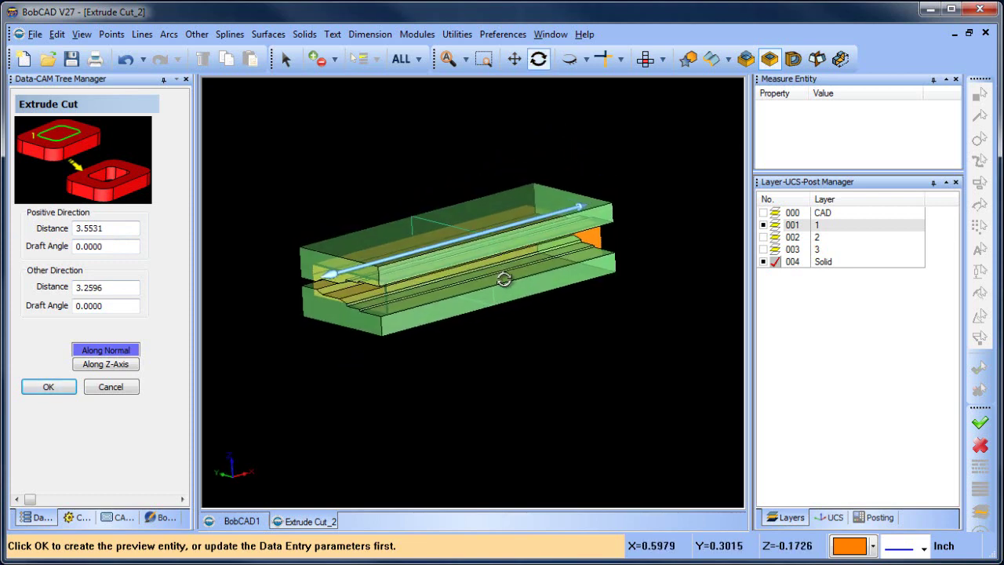
pyautogui.click(49, 386)
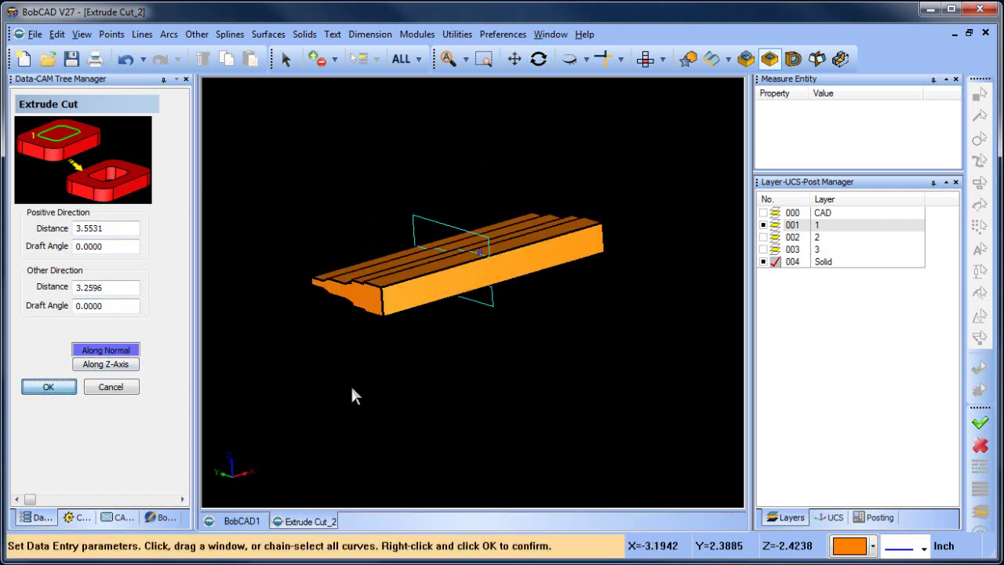
pyautogui.moveTo(498, 348); pyautogui.dragTo(548, 333, button='middle')
# Exit rotation and make layer 002, holding the bracket outline, the current layer
pyautogui.rightClick(548, 333)
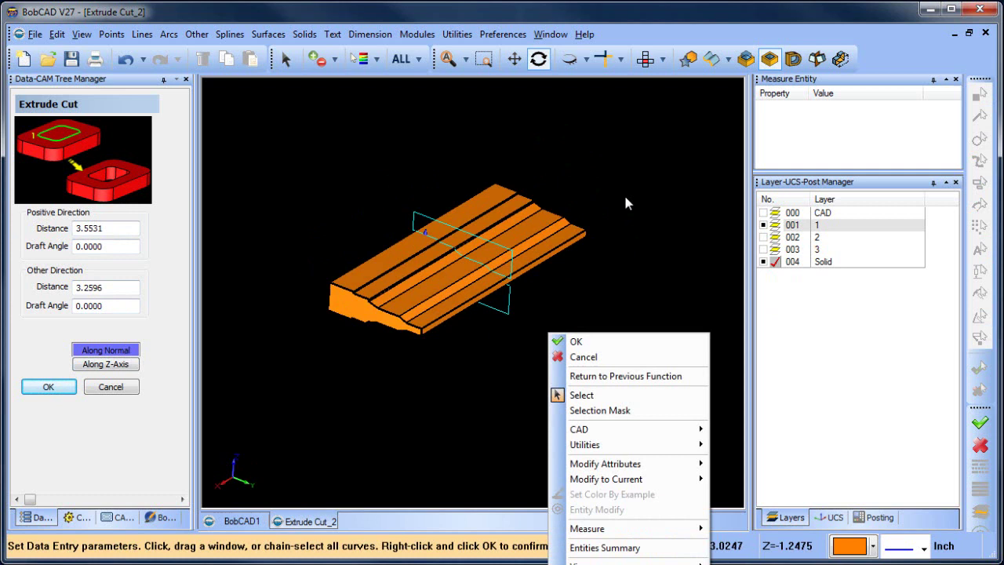
pyautogui.press('Escape')
pyautogui.moveTo(625, 203); pyautogui.dragTo(584, 229, button='middle')
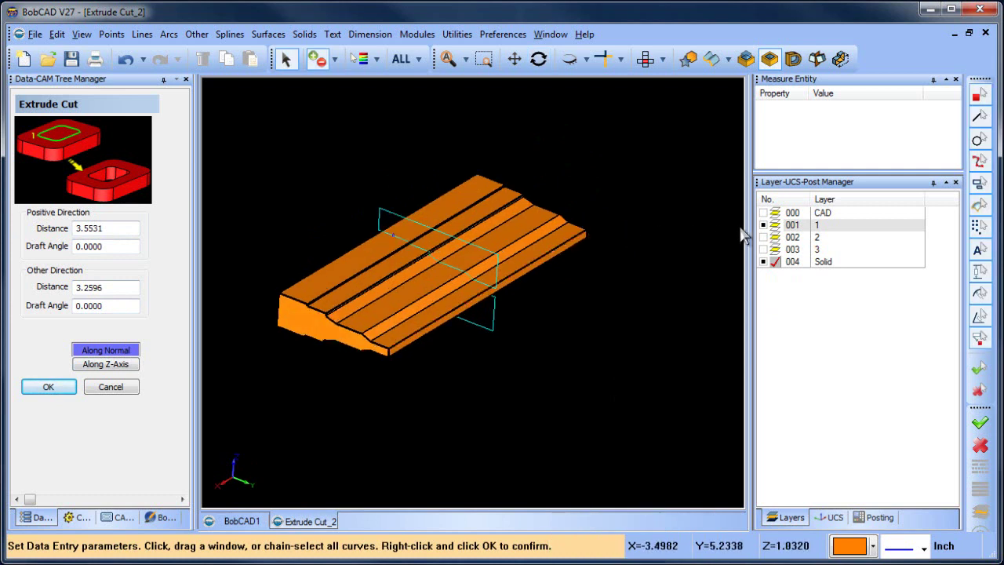
pyautogui.click(763, 236)
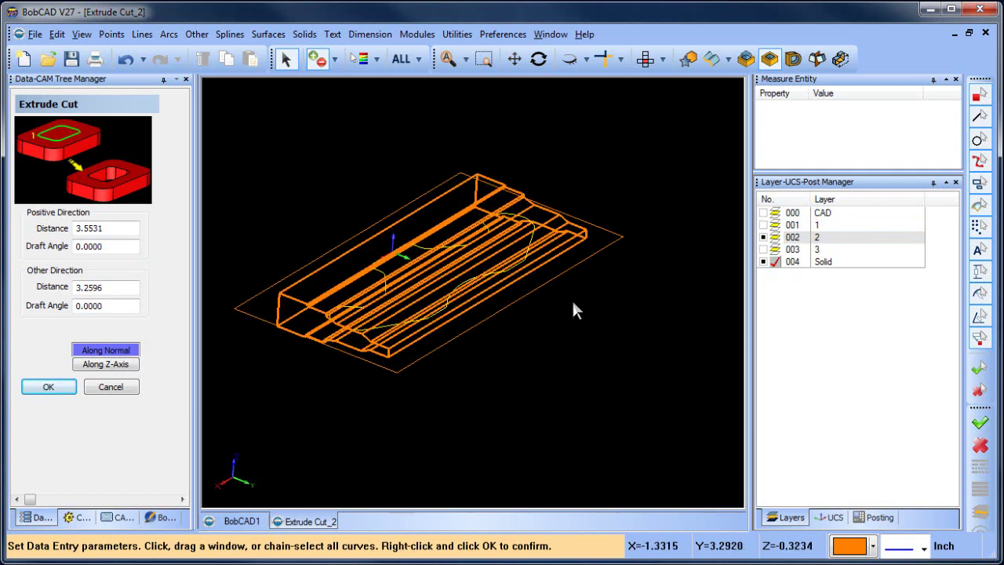
pyautogui.moveTo(572, 303)
pyautogui.mouseDown(button='middle')
pyautogui.moveTo(578, 354)
pyautogui.moveTo(580, 319)
pyautogui.mouseUp(button='middle')
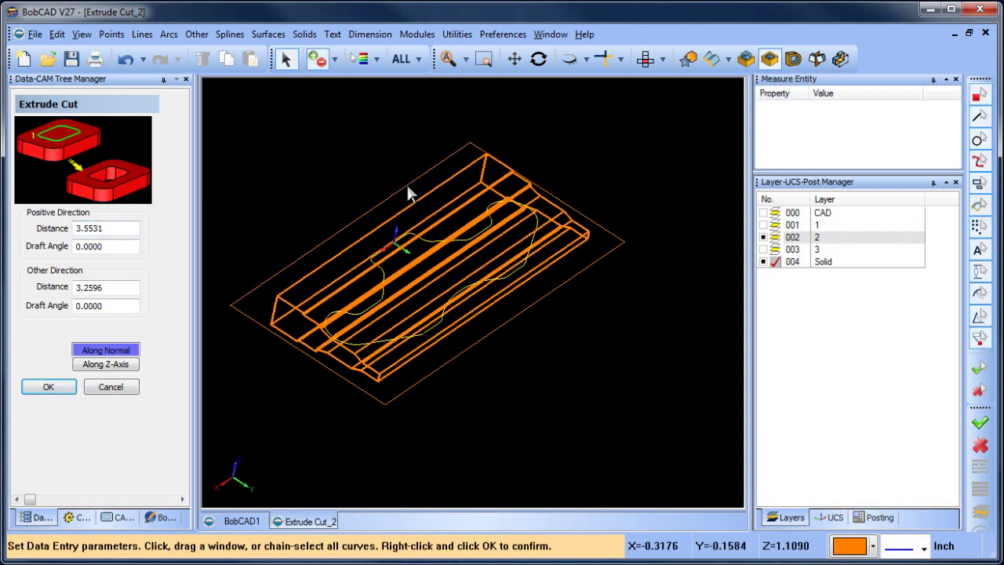
# Extrude-cut along the layer 2 outline with distances 0.6896 and 0.7917
pyautogui.rightClick(334, 166)
pyautogui.click(349, 174)
pyautogui.moveTo(515, 306); pyautogui.dragTo(455, 235, button='middle')
pyautogui.moveTo(445, 227); pyautogui.dragTo(443, 309)
pyautogui.moveTo(443, 309); pyautogui.dragTo(477, 307, button='middle')
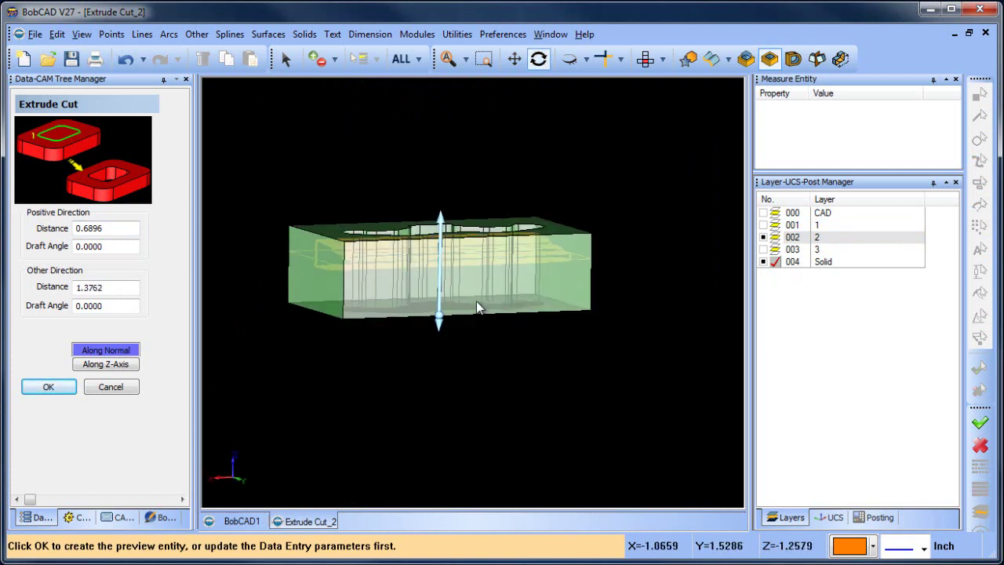
pyautogui.moveTo(442, 313); pyautogui.dragTo(445, 290)
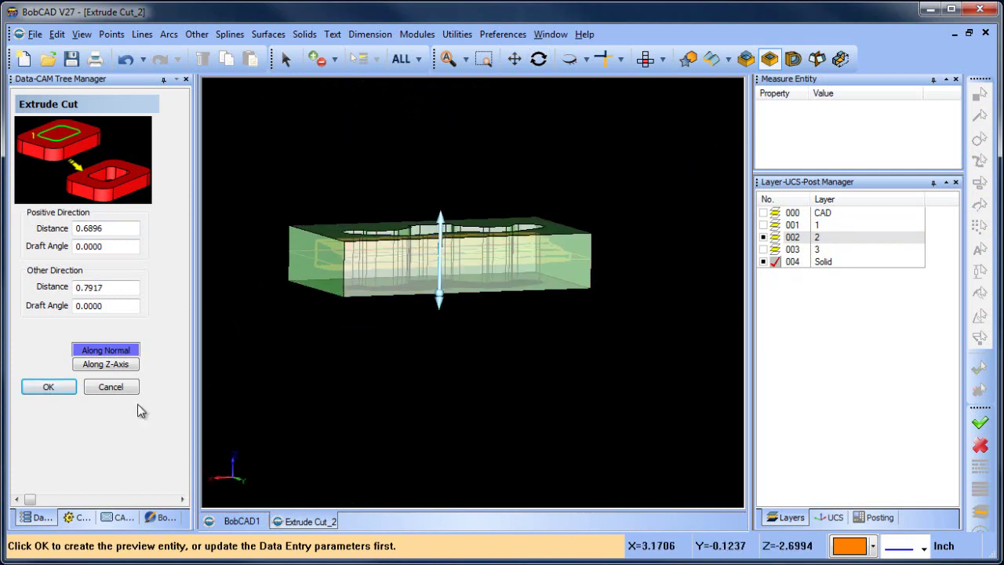
pyautogui.click(49, 387)
pyautogui.moveTo(436, 327); pyautogui.dragTo(506, 318, button='middle')
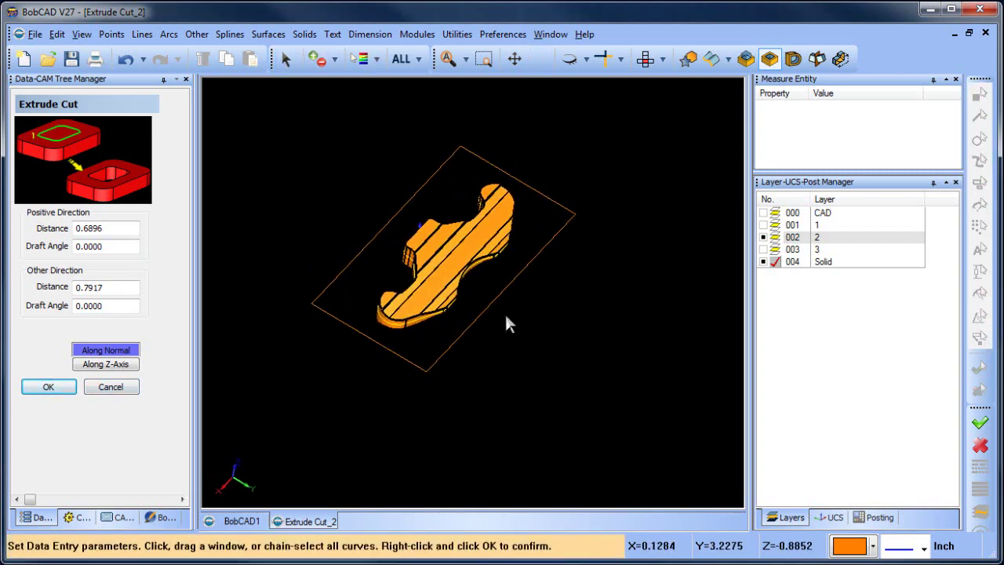
# Make layer 003 with the hole circles current and hide layer 2's outline
pyautogui.scroll(2, 473, 269)
pyautogui.scroll(-1, 549, 281)
pyautogui.click(775, 237)
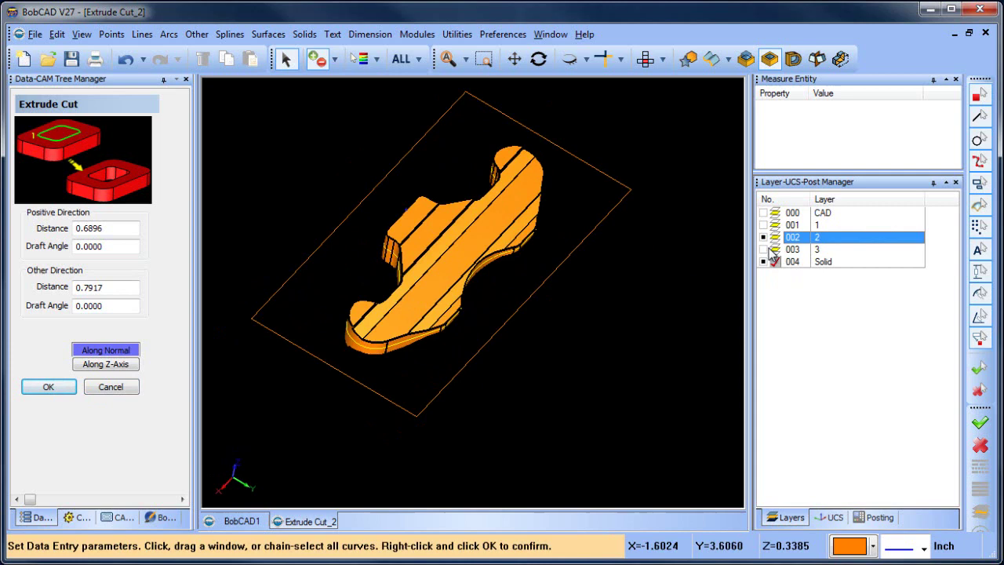
pyautogui.click(775, 249)
pyautogui.click(764, 237)
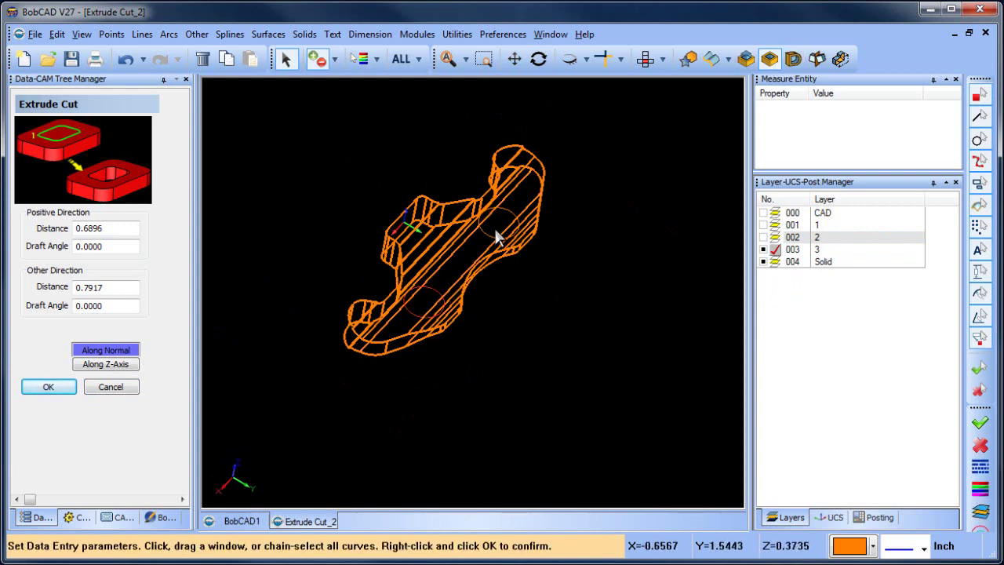
# Extrude-cut the two circles through the bracket and inspect the holes
pyautogui.rightClick(613, 198)
pyautogui.click(631, 205)
pyautogui.moveTo(533, 267)
pyautogui.mouseDown(button='middle')
pyautogui.moveTo(538, 293)
pyautogui.moveTo(537, 277)
pyautogui.mouseUp(button='middle')
pyautogui.click(46, 387)
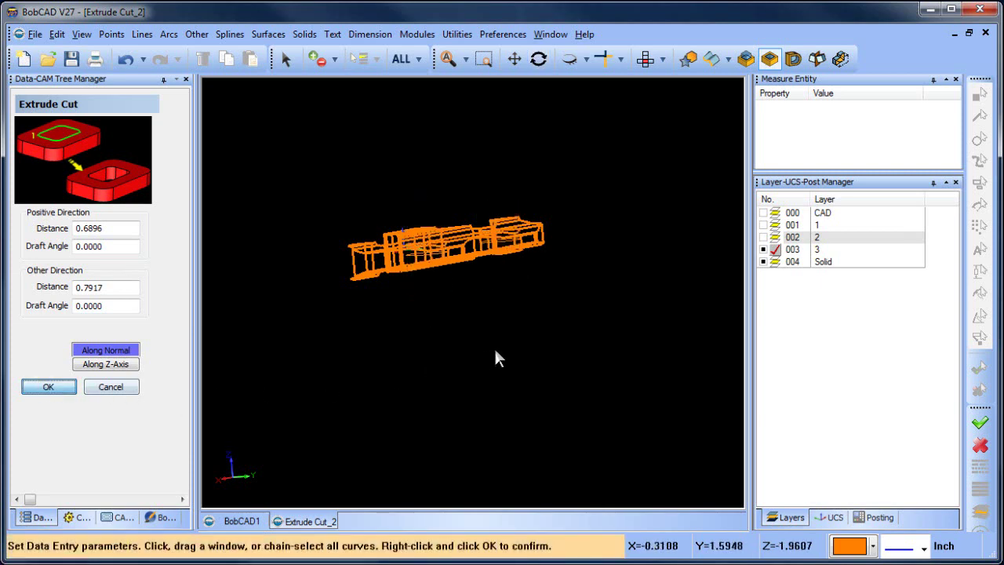
pyautogui.moveTo(502, 335)
pyautogui.mouseDown(button='middle')
pyautogui.moveTo(525, 343)
pyautogui.moveTo(507, 301)
pyautogui.mouseUp(button='middle')
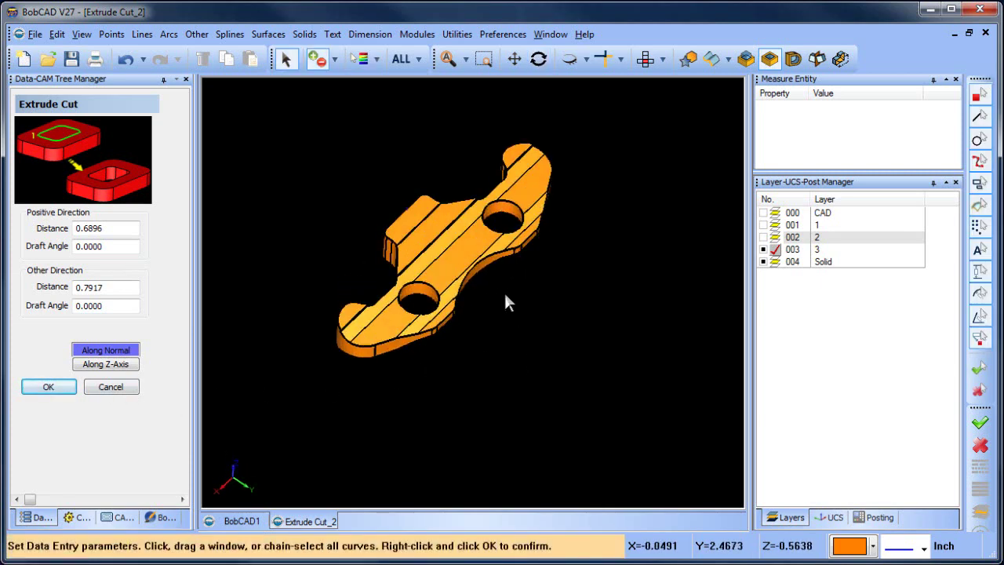
pyautogui.scroll(4, 506, 302)
pyautogui.scroll(-5, 508, 290)
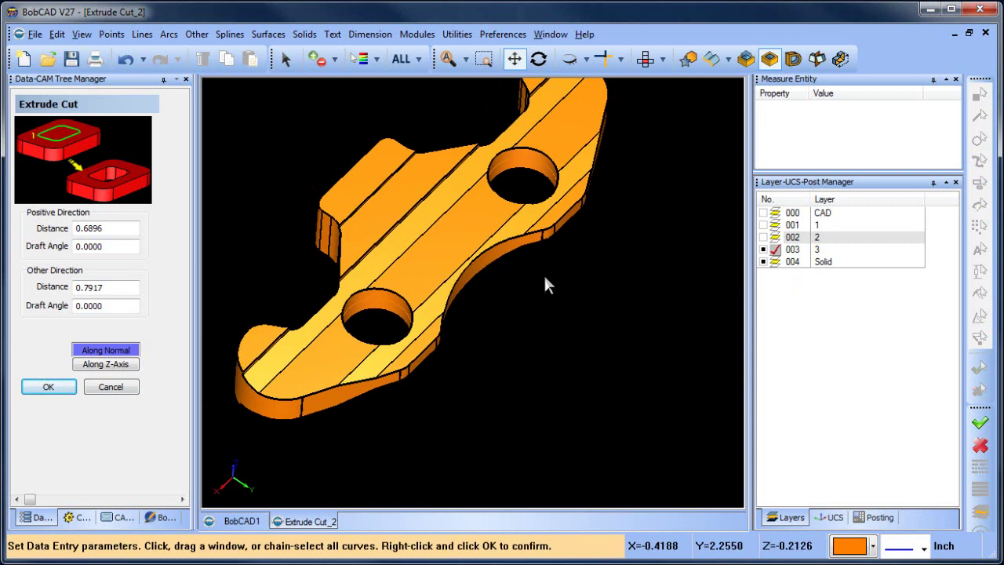
pyautogui.moveTo(541, 280)
pyautogui.mouseDown(button='middle')
pyautogui.moveTo(571, 296)
pyautogui.moveTo(561, 291)
pyautogui.mouseUp(button='middle')
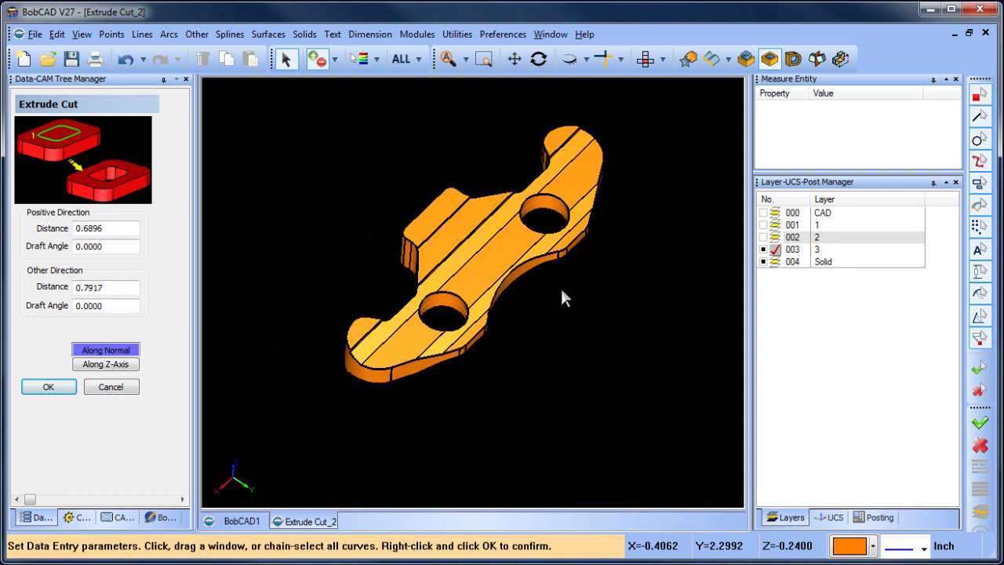
# In the CAD feature tree, suppress the last Extrude Cut so the holes disappear
pyautogui.click(77, 518)
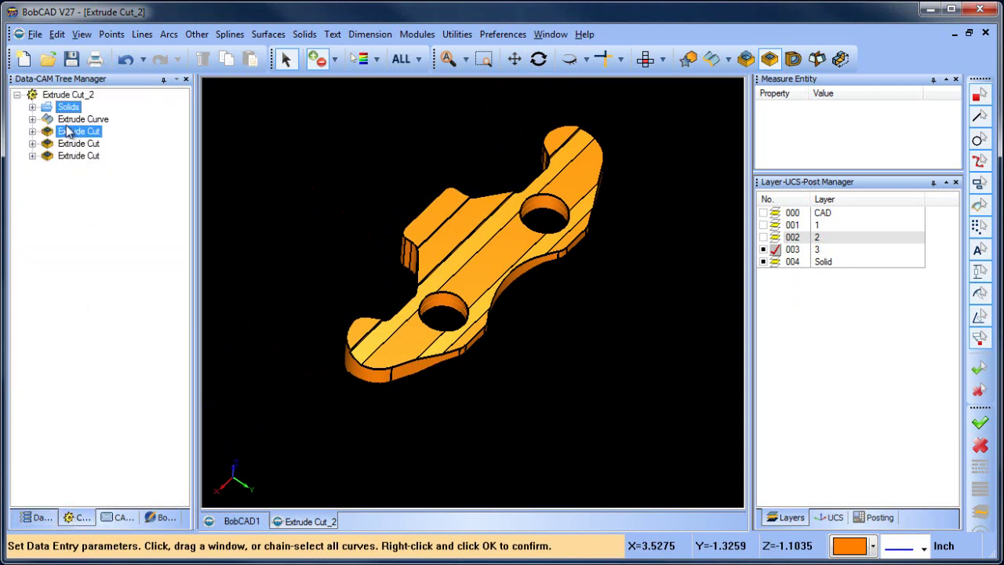
pyautogui.click(77, 157)
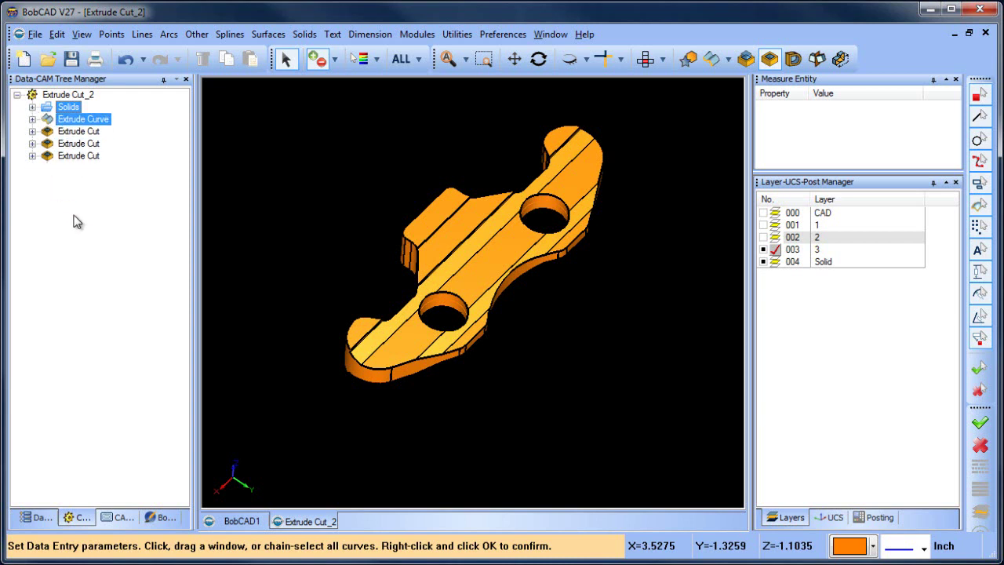
pyautogui.rightClick(78, 156)
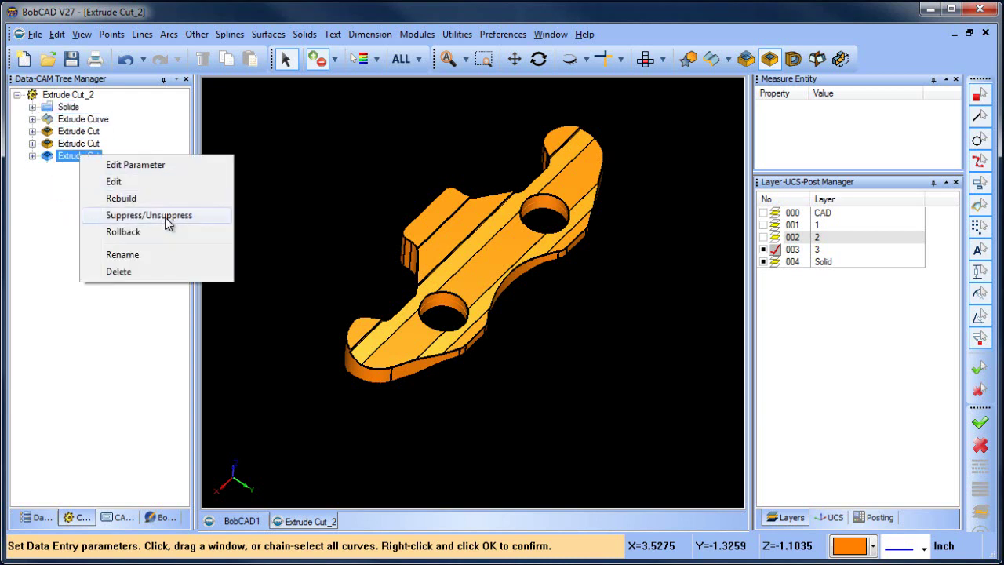
pyautogui.click(149, 215)
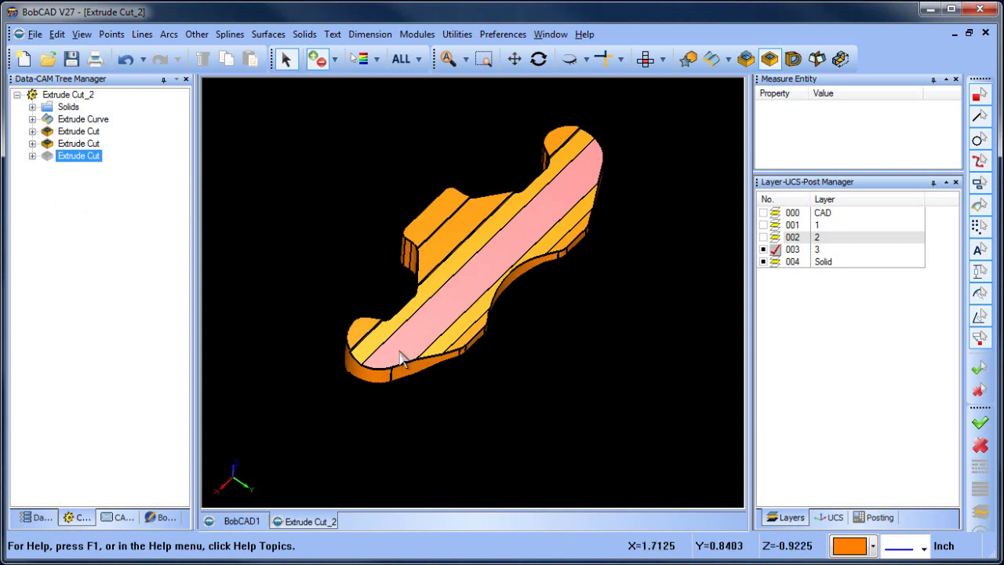
pyautogui.moveTo(536, 325); pyautogui.dragTo(561, 300, button='middle')
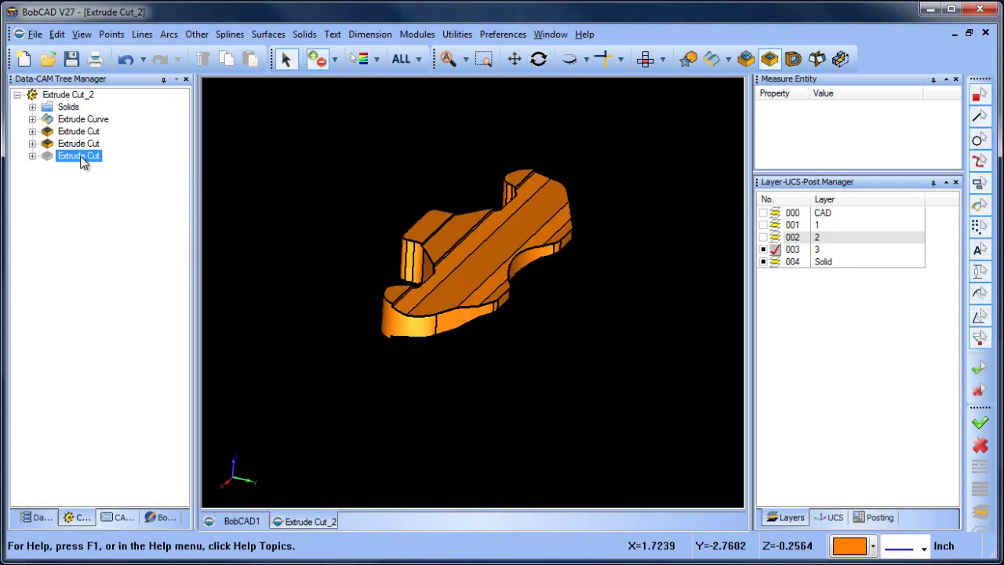